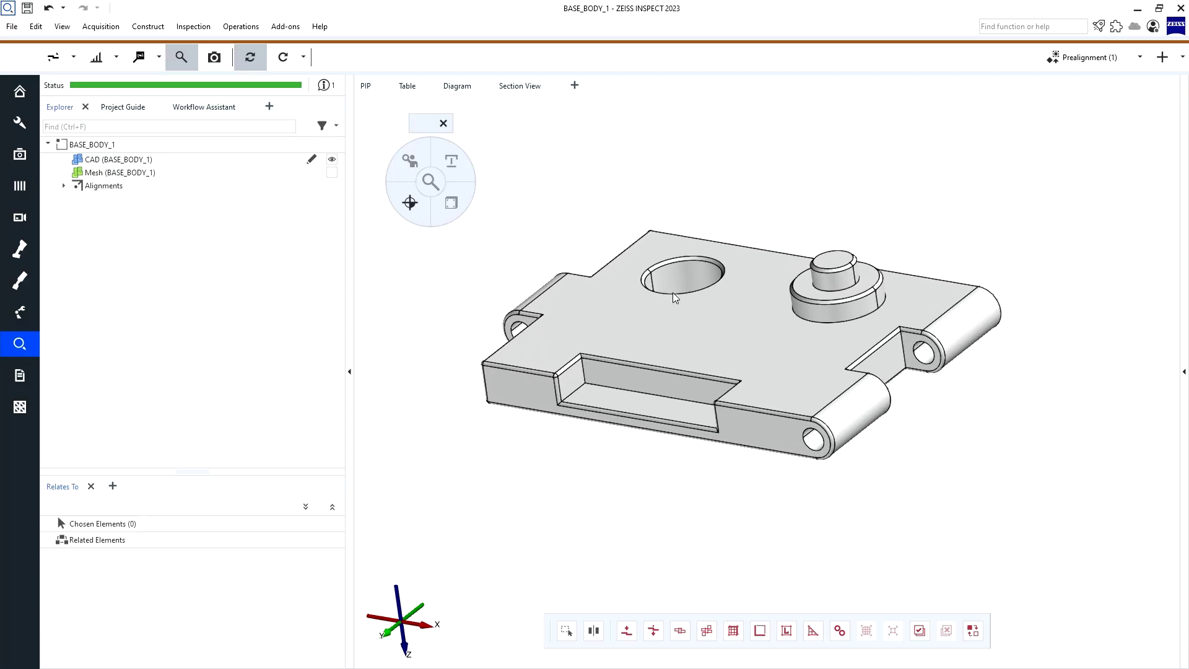
pyautogui.click(332, 160)
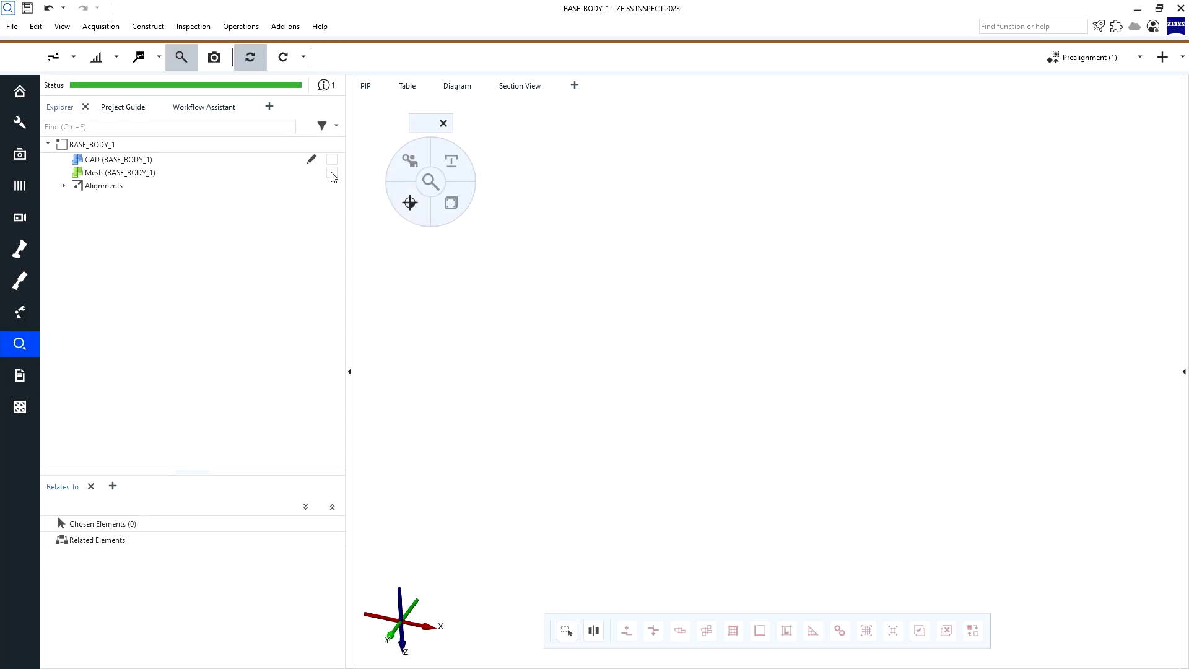
pyautogui.click(332, 174)
pyautogui.click(332, 174)
pyautogui.click(332, 160)
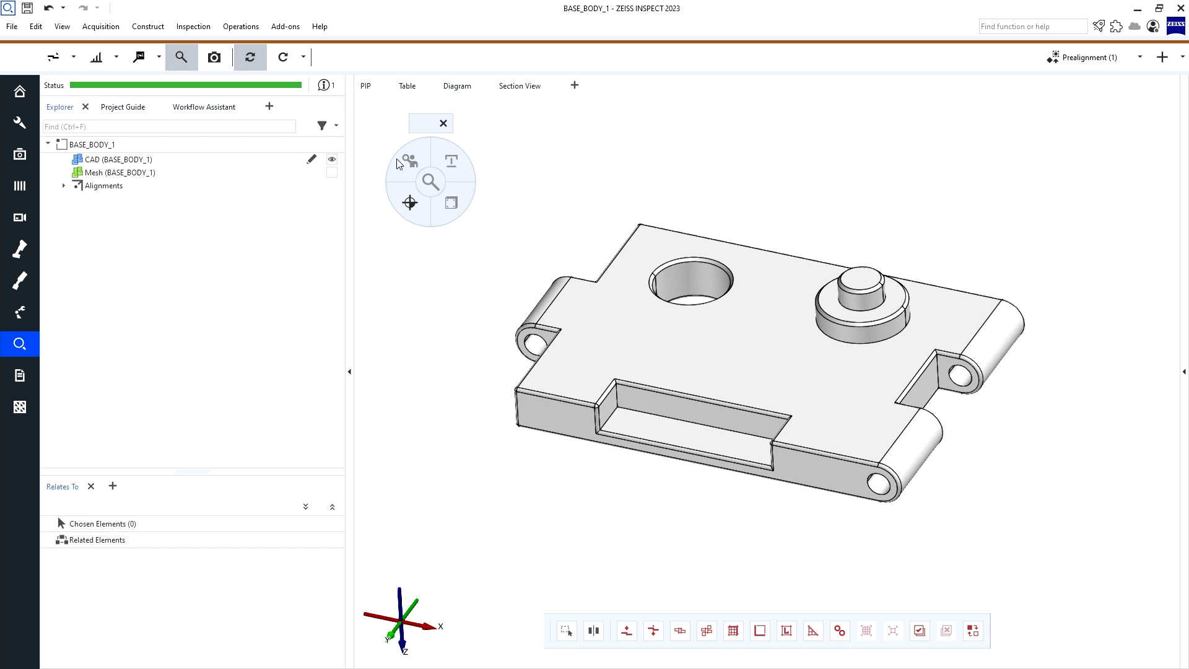
pyautogui.click(412, 202)
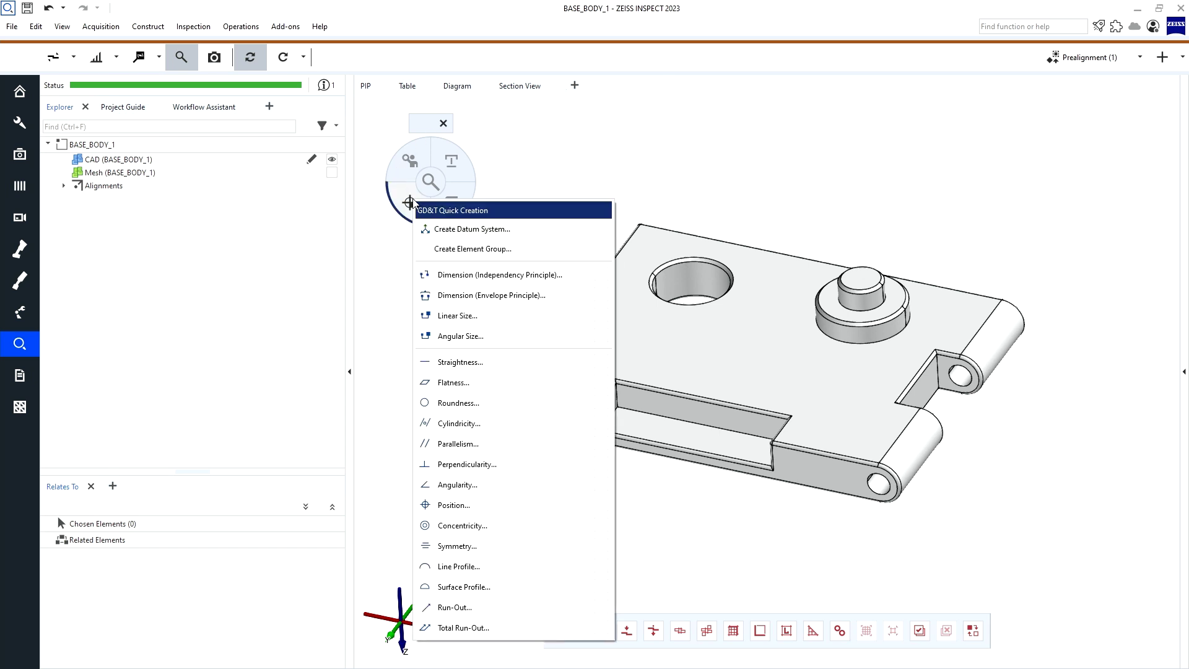
# Step: Start an envelope-principle dimension check and fit a cylinder on the boss
pyautogui.click(476, 300)
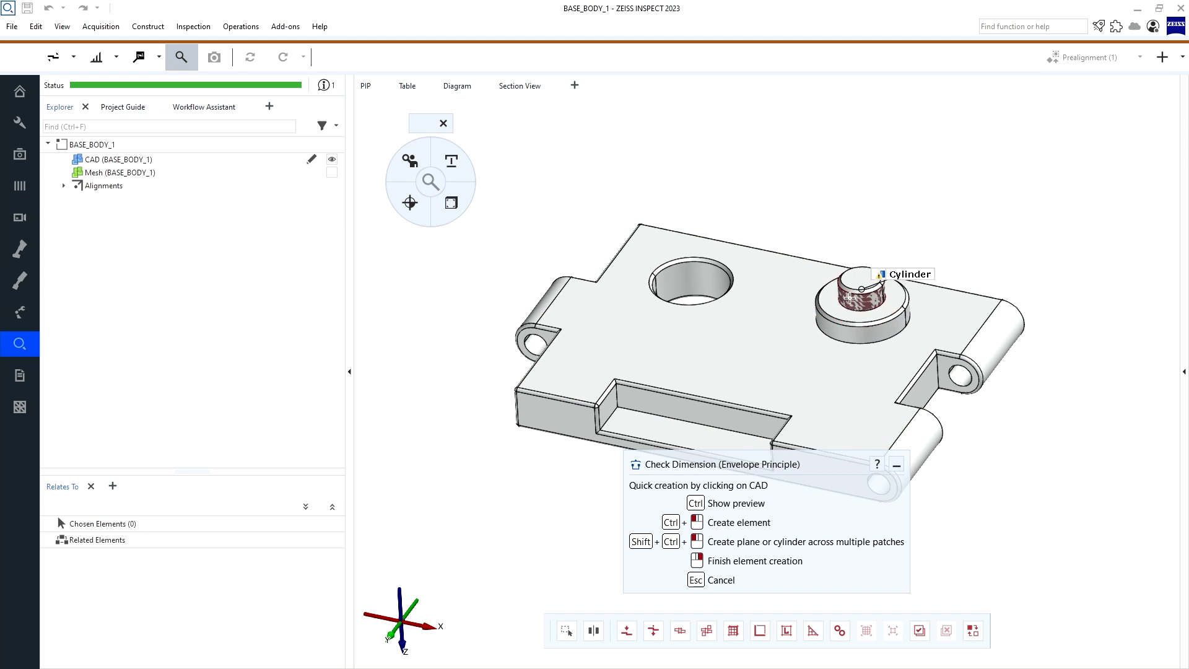
pyautogui.keyDown('ctrl'); pyautogui.click(850, 299); pyautogui.keyUp('ctrl')
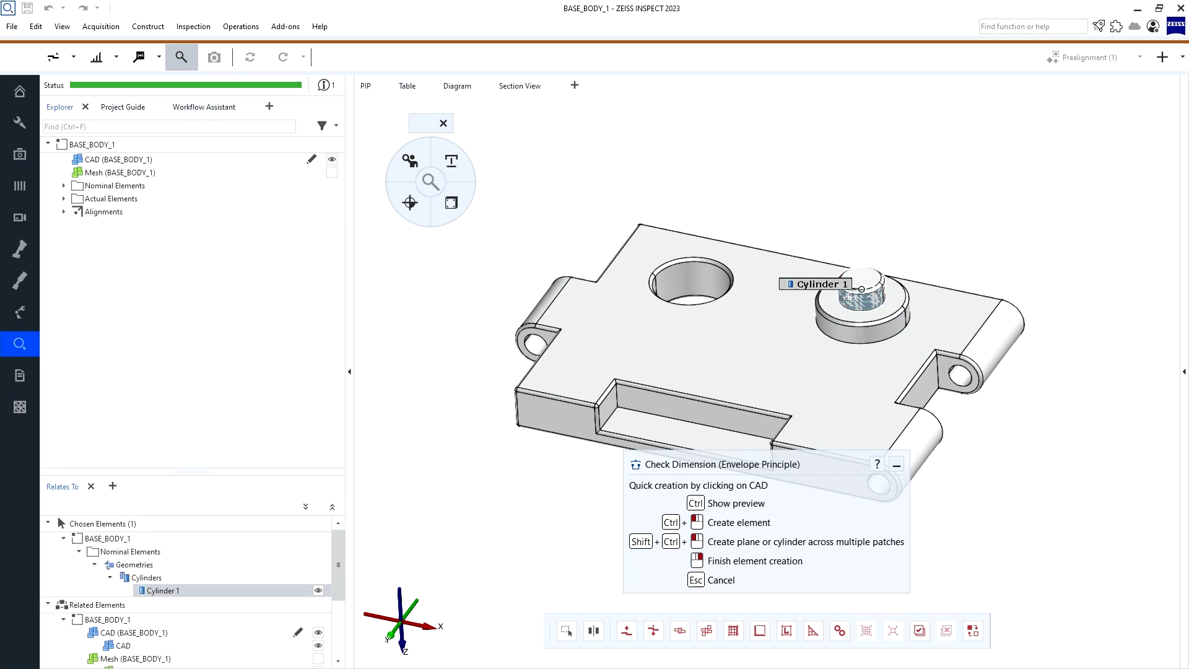
pyautogui.middleClick(693, 236)
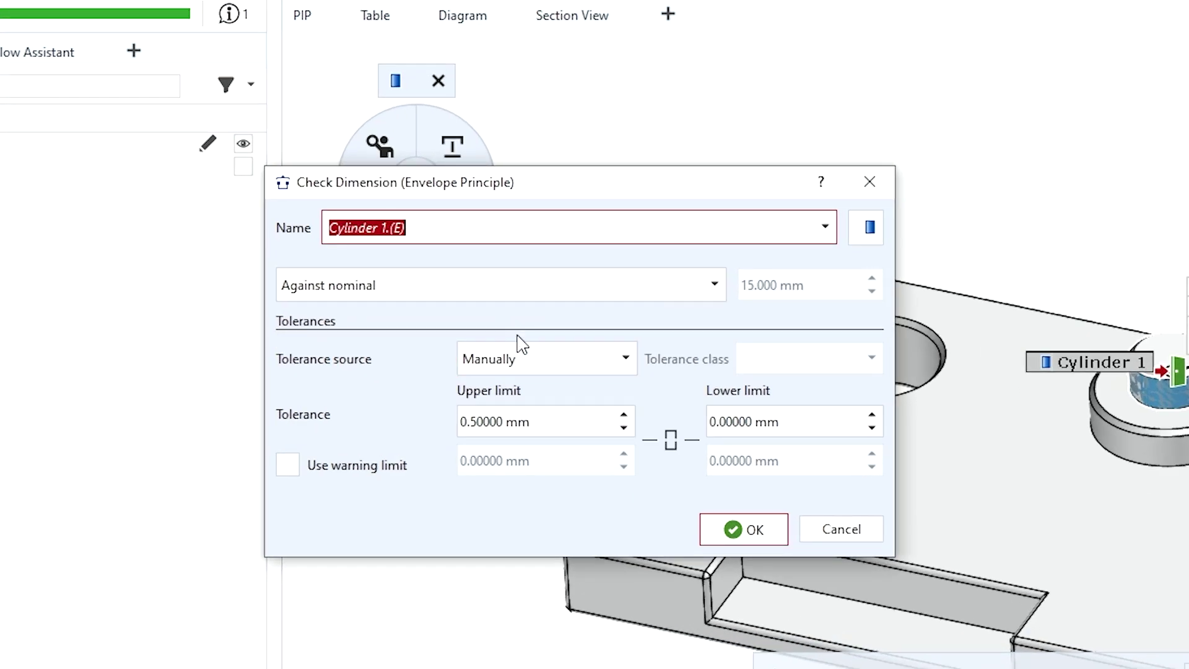
# Step: Apply DIN_EN_ISO_286-2 tolerance class js10 to Cylinder 1 and place its label above the part
pyautogui.click(533, 365)
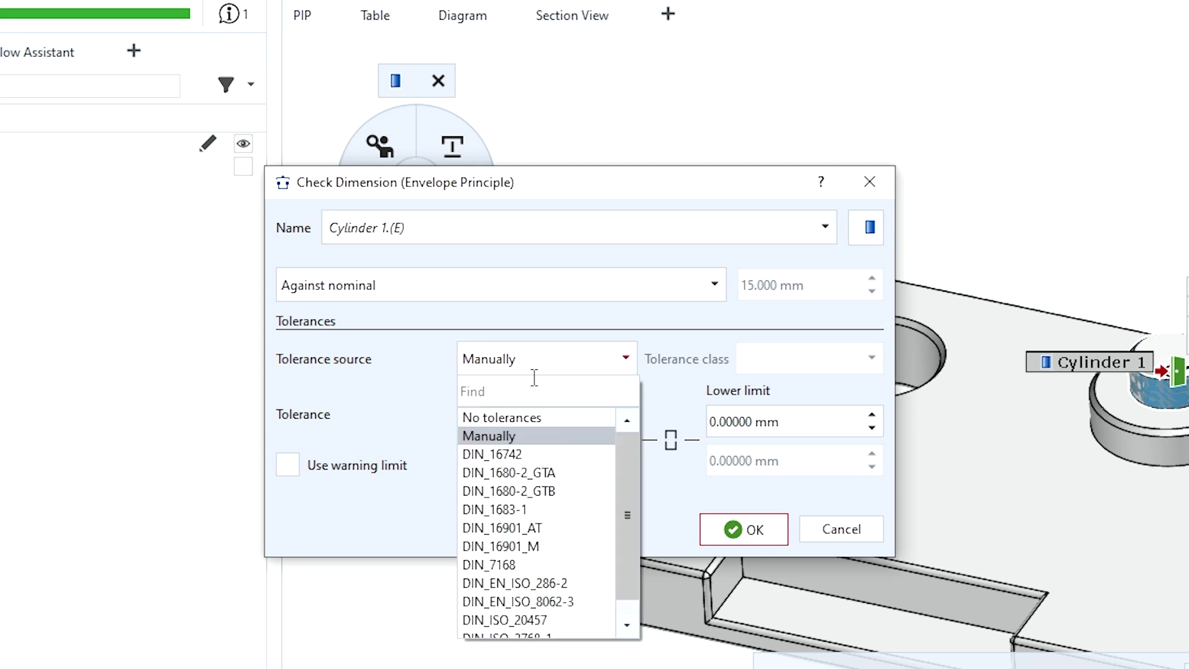
pyautogui.click(549, 584)
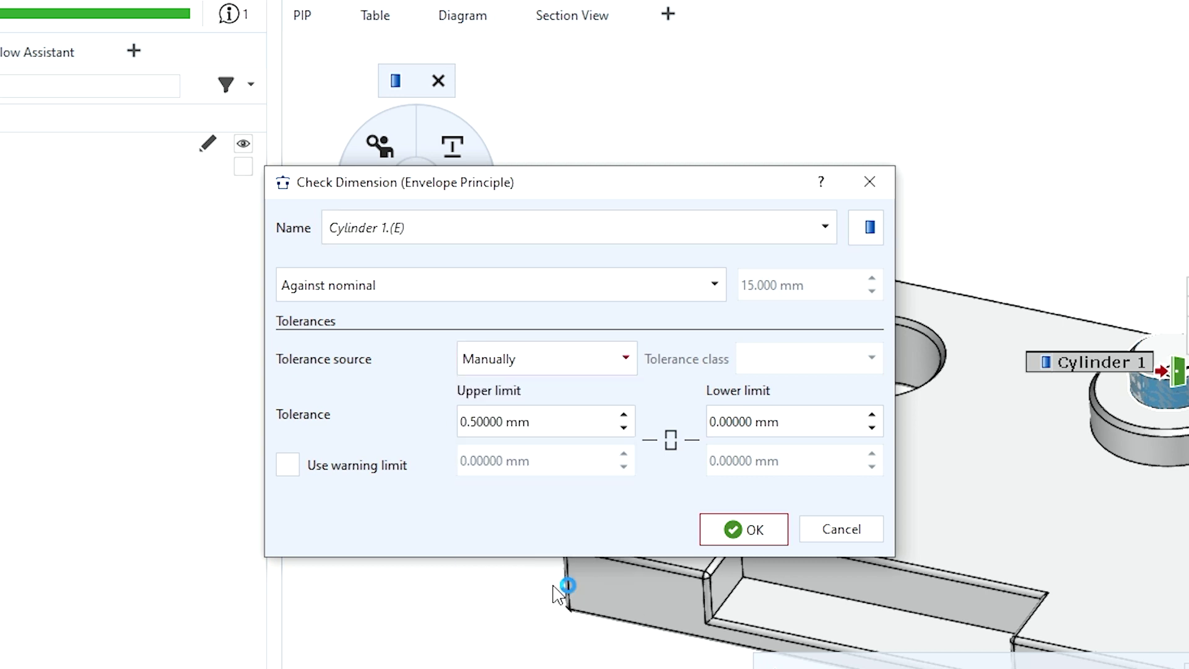
pyautogui.click(812, 365)
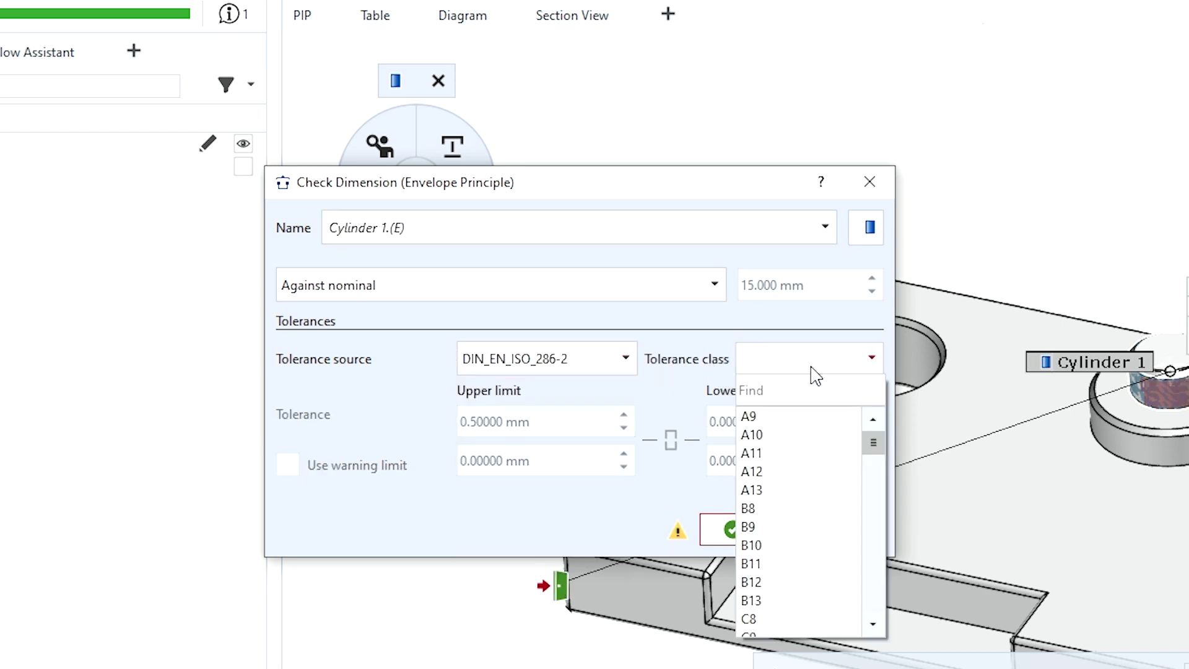
pyautogui.write('js10')
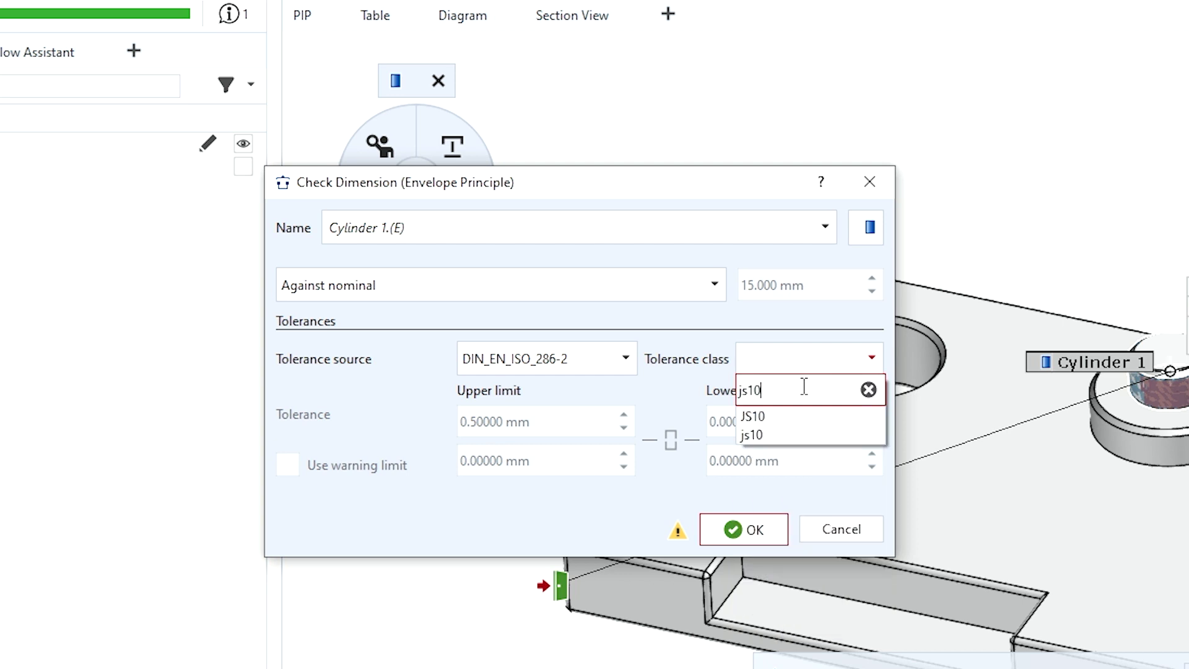
pyautogui.click(790, 430)
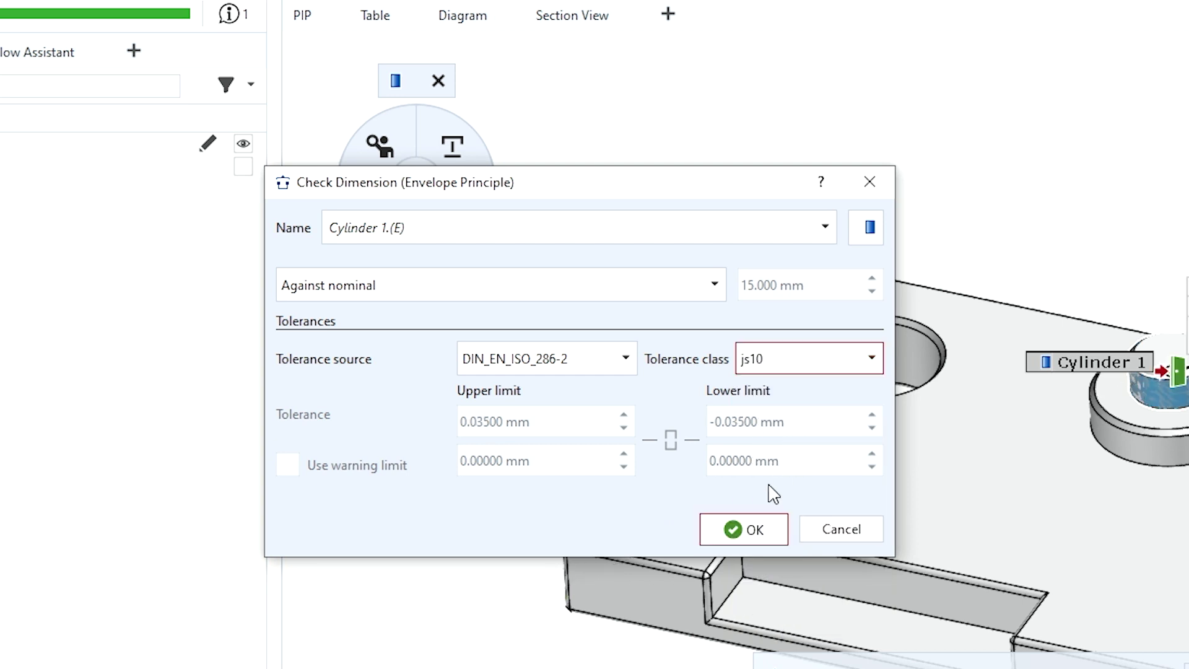
pyautogui.click(758, 527)
pyautogui.moveTo(721, 260); pyautogui.dragTo(885, 198)
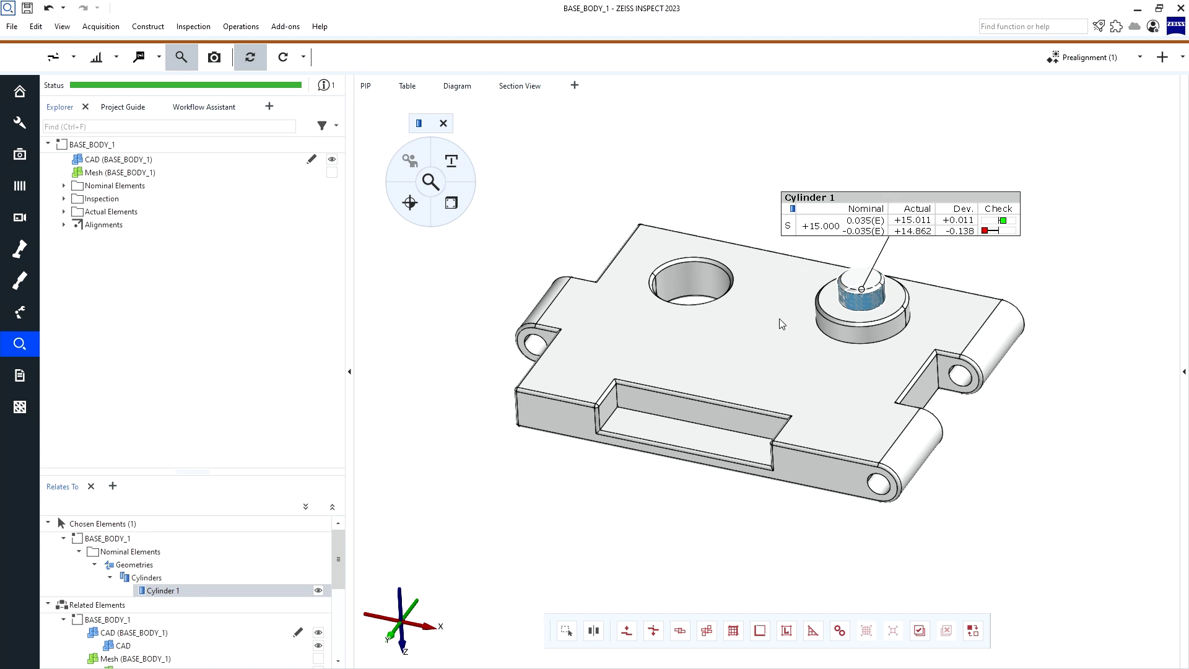
# Step: Start another envelope-principle dimension check and fit Cylinder 2 inside the bore
pyautogui.click(785, 336)
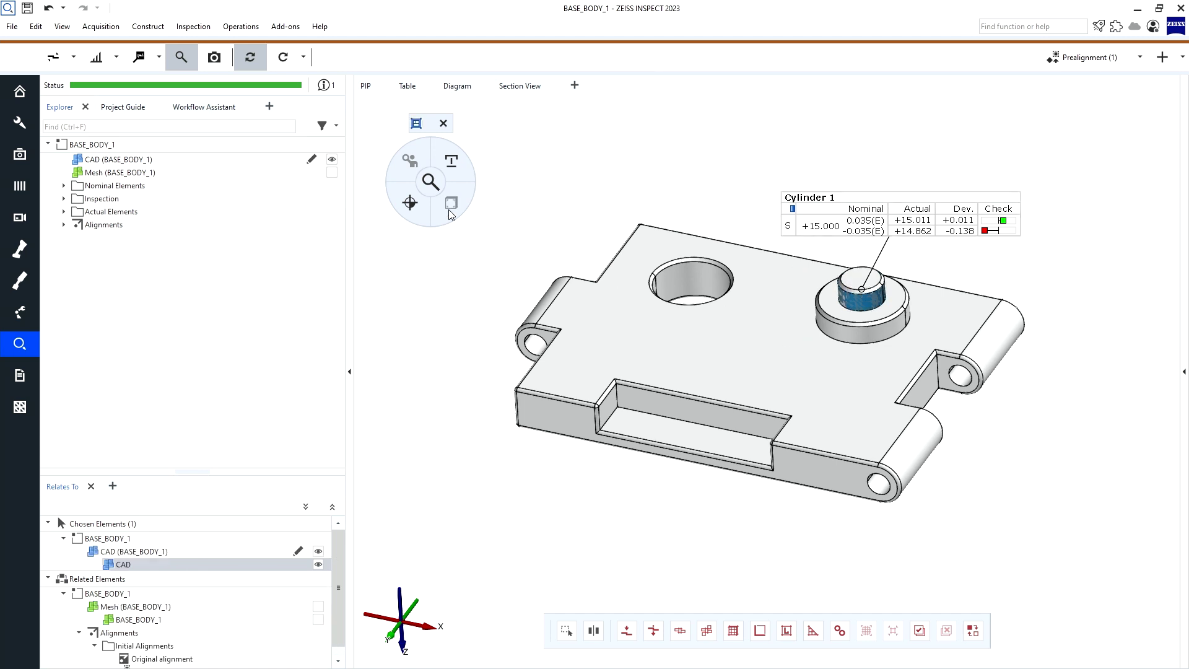
pyautogui.click(415, 206)
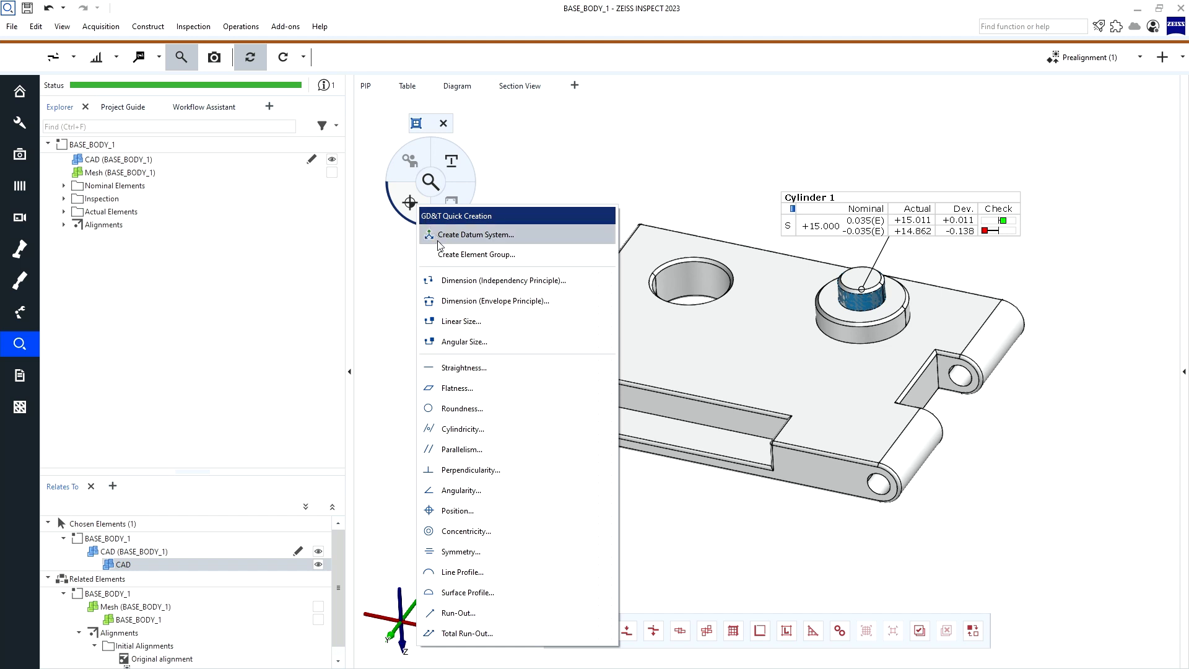
pyautogui.click(469, 302)
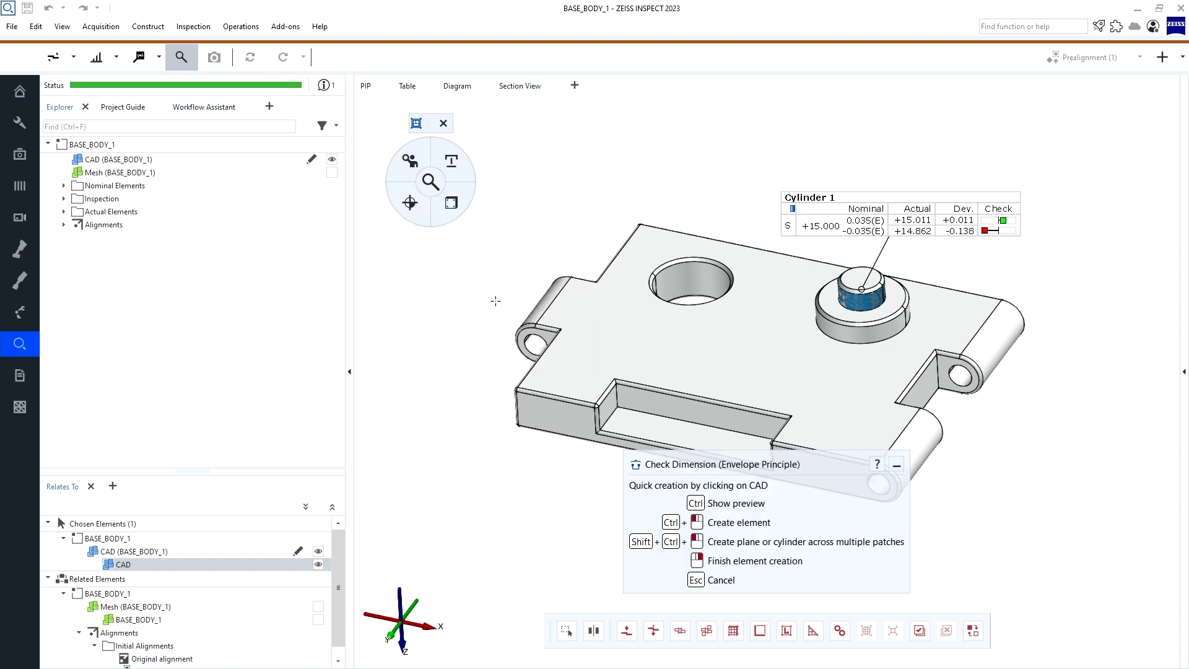
pyautogui.keyDown('ctrl'); pyautogui.click(688, 276); pyautogui.keyUp('ctrl')
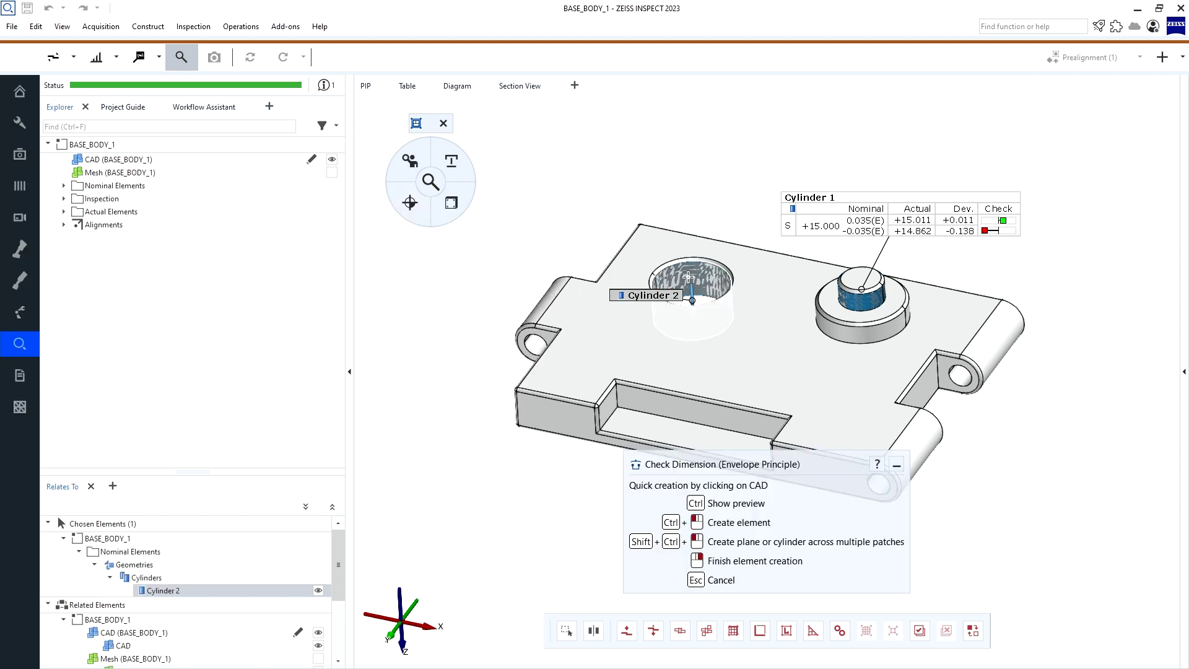
pyautogui.rightClick(688, 277)
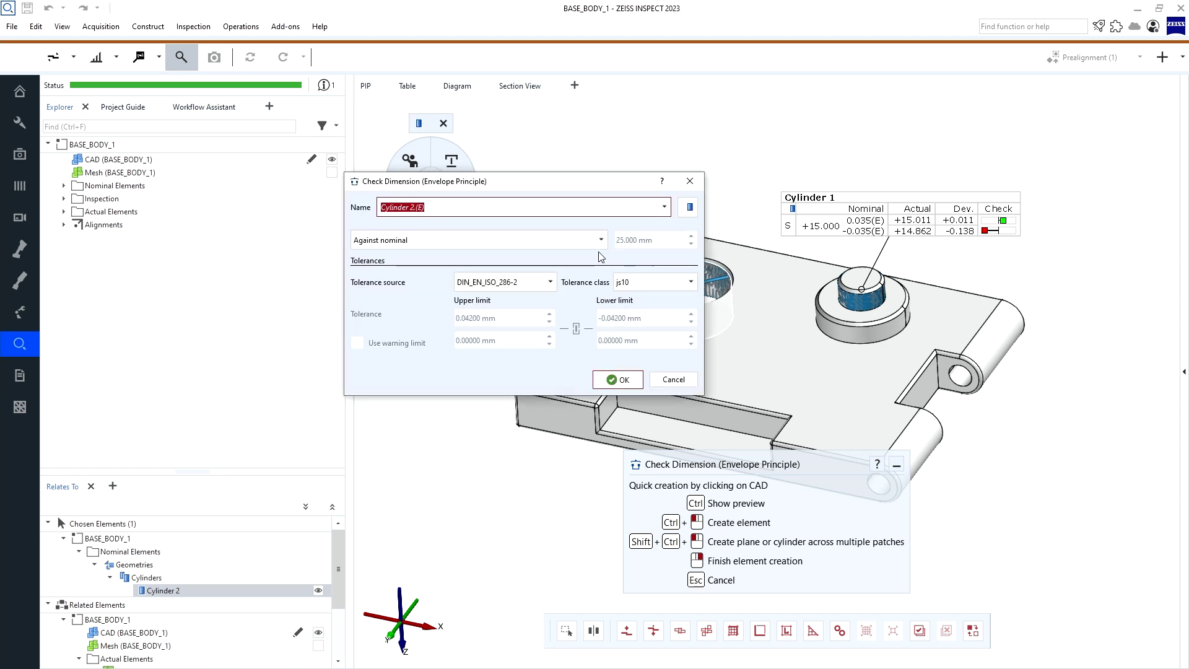
# Step: Give Cylinder 2 tolerance class H10 and move its result label above the bore
pyautogui.click(633, 282)
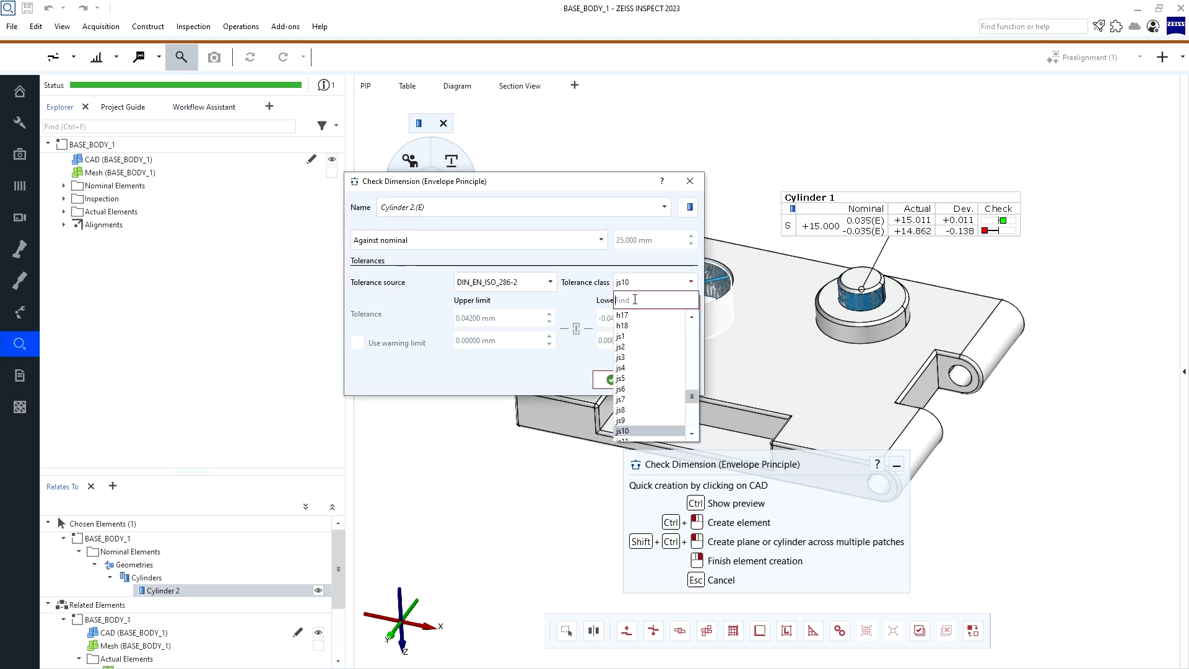
pyautogui.write('H10')
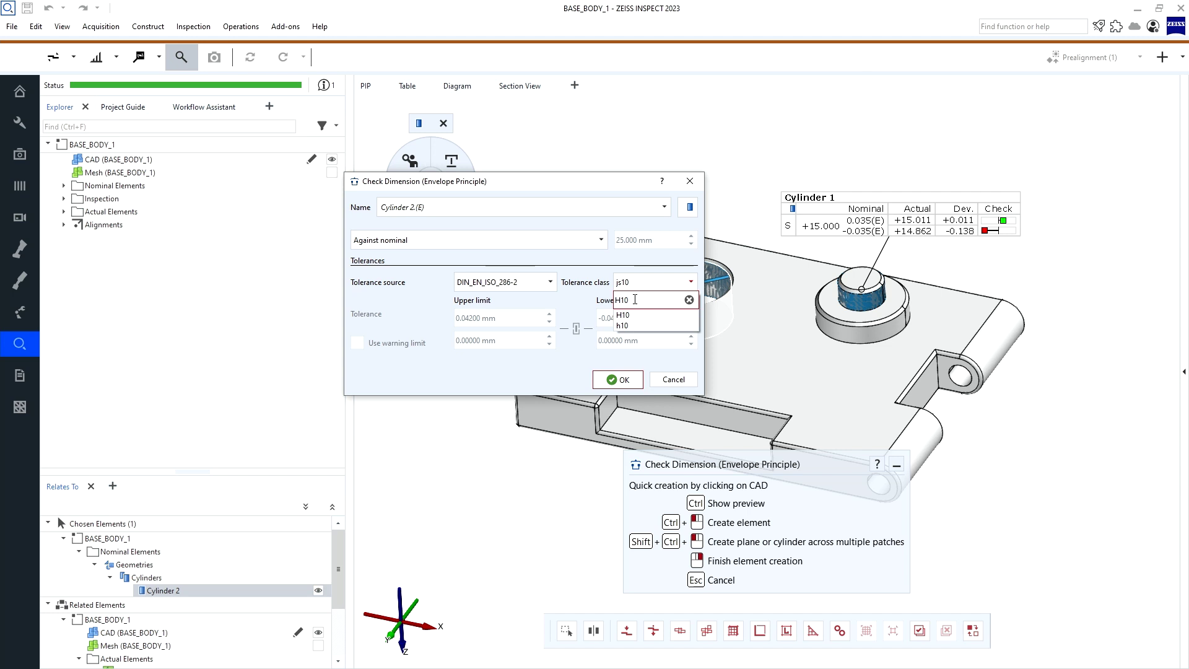
pyautogui.click(641, 316)
pyautogui.click(625, 377)
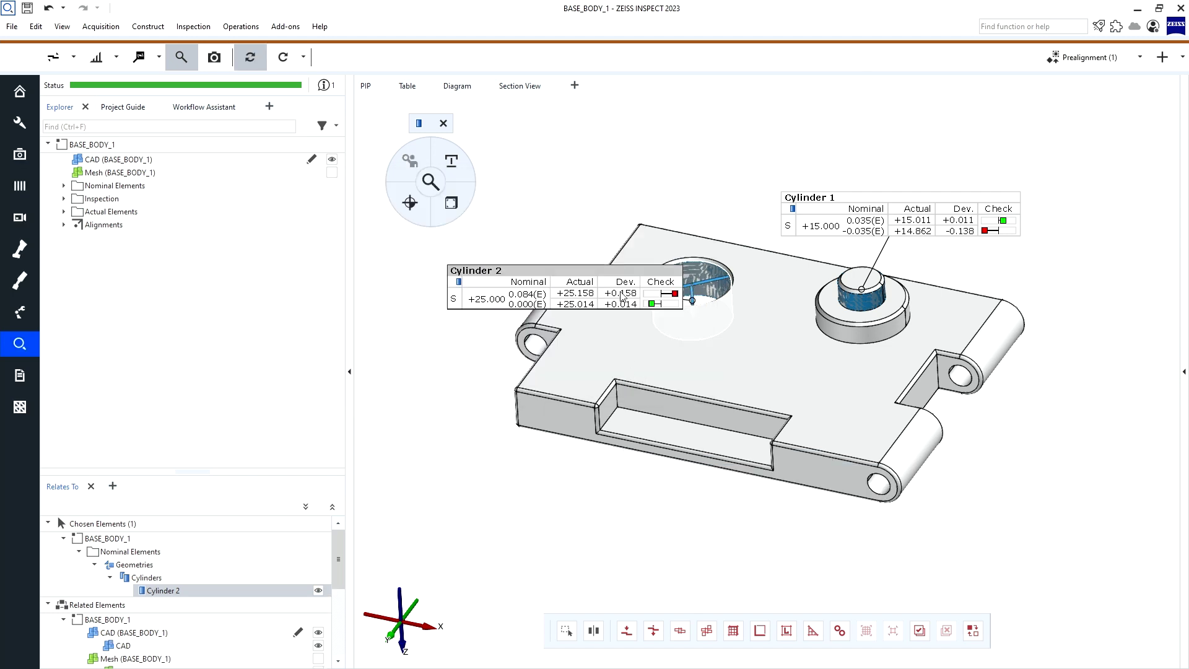
pyautogui.click(757, 291)
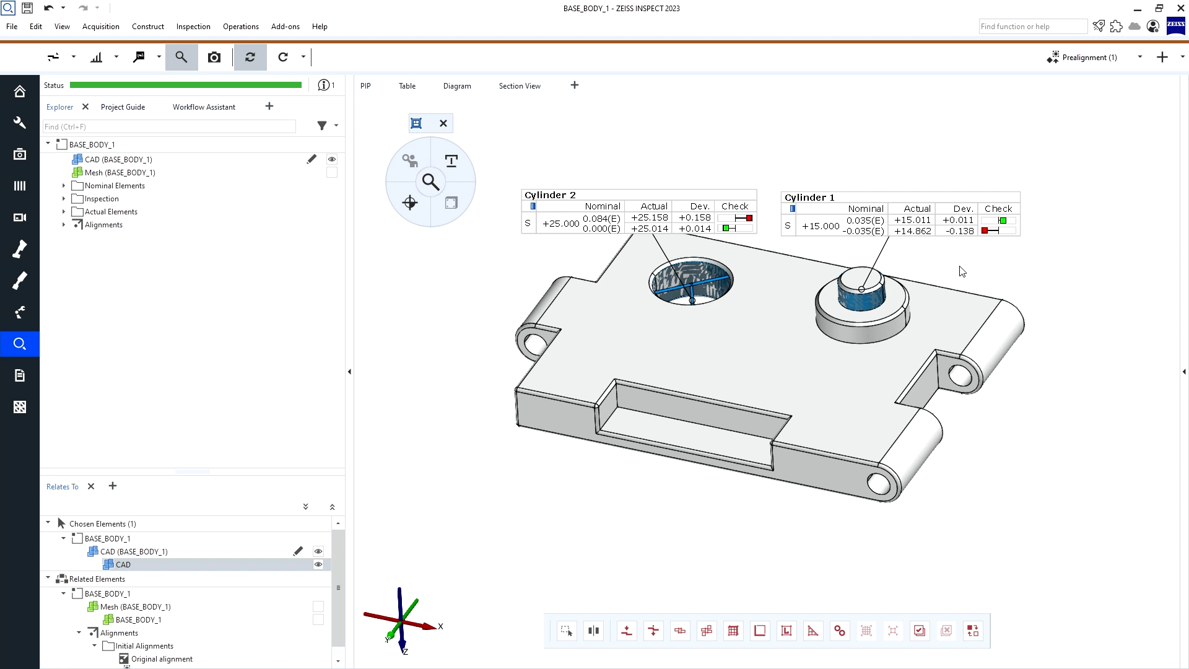
# Step: Add a Cylinder 2 linear size check with (GX) Maximum inscribed element as lower-limit method
pyautogui.moveTo(712, 202); pyautogui.dragTo(720, 179)
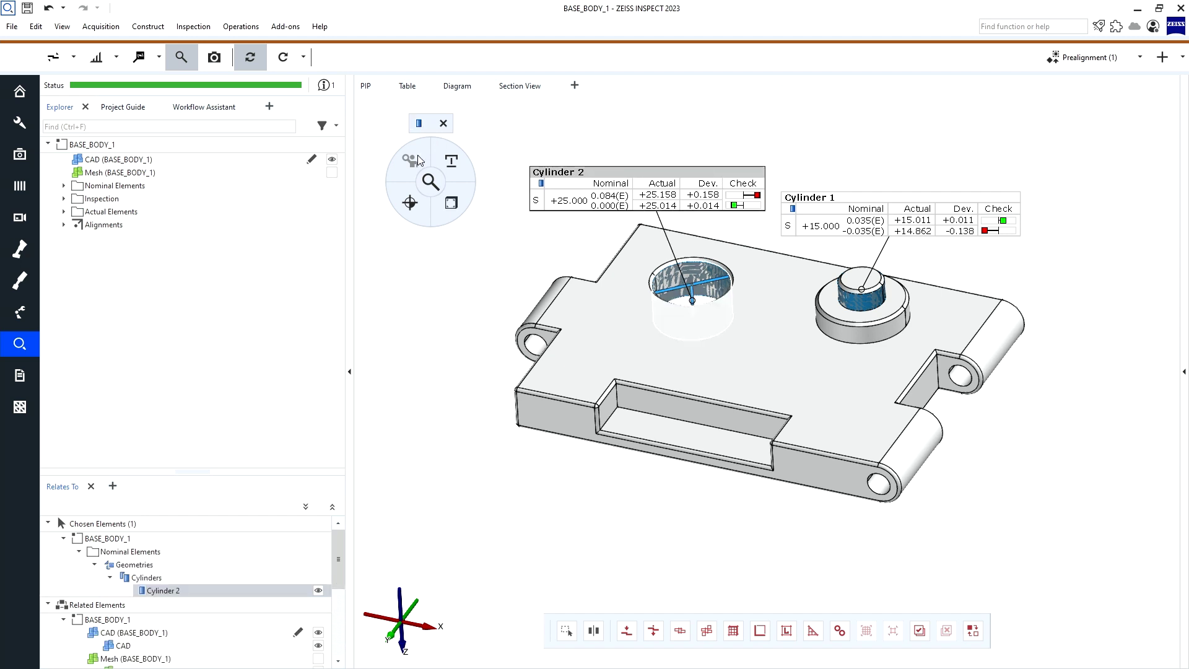
pyautogui.click(409, 203)
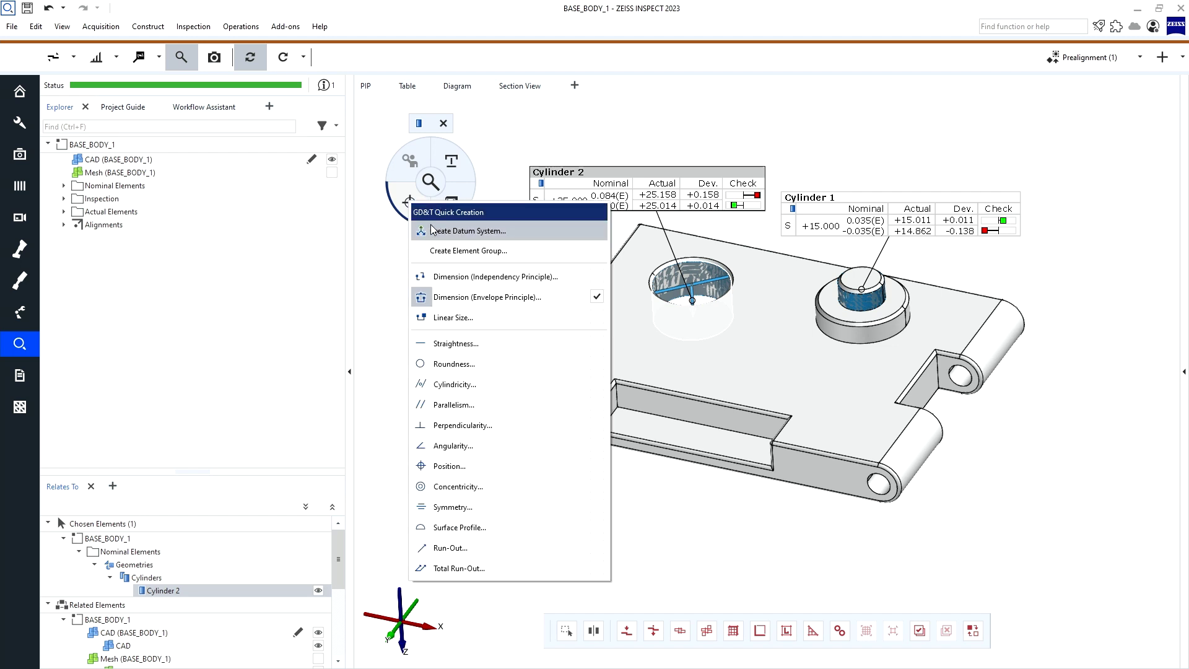
pyautogui.click(452, 317)
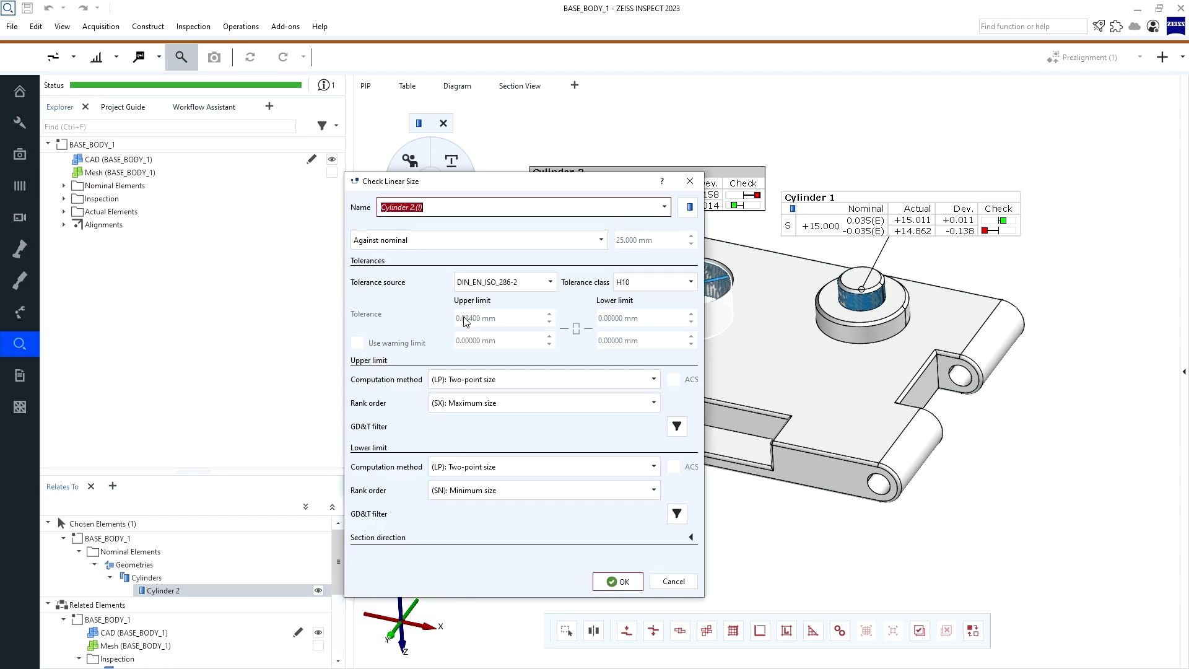
pyautogui.moveTo(507, 180); pyautogui.dragTo(297, 147)
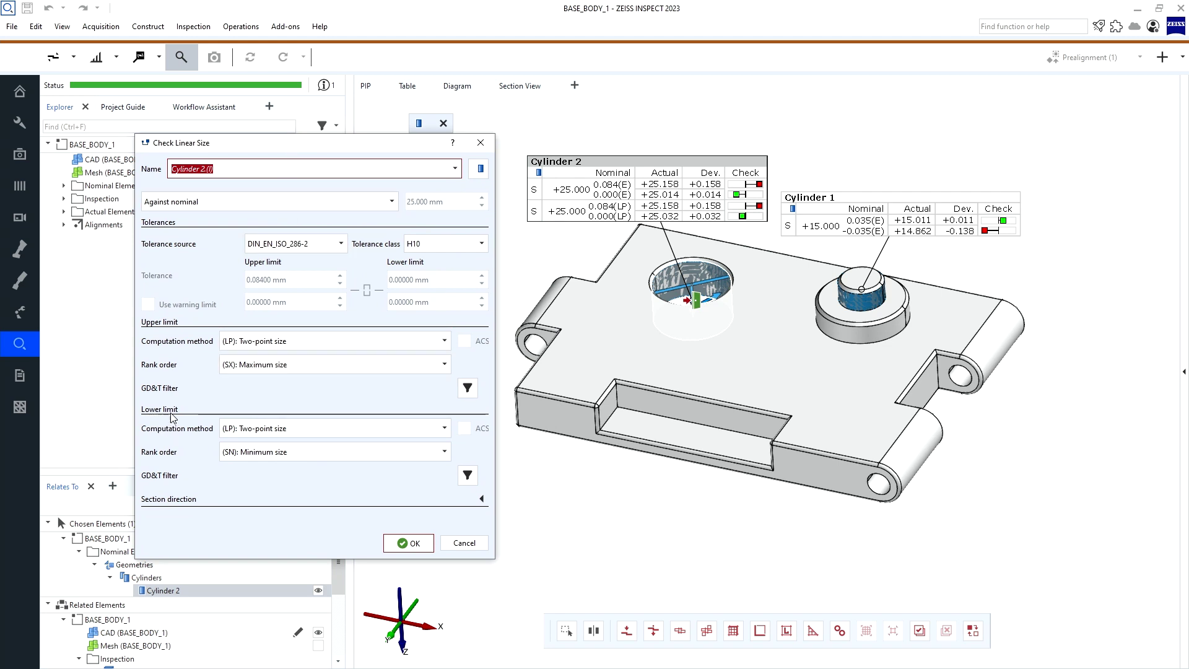
pyautogui.click(248, 432)
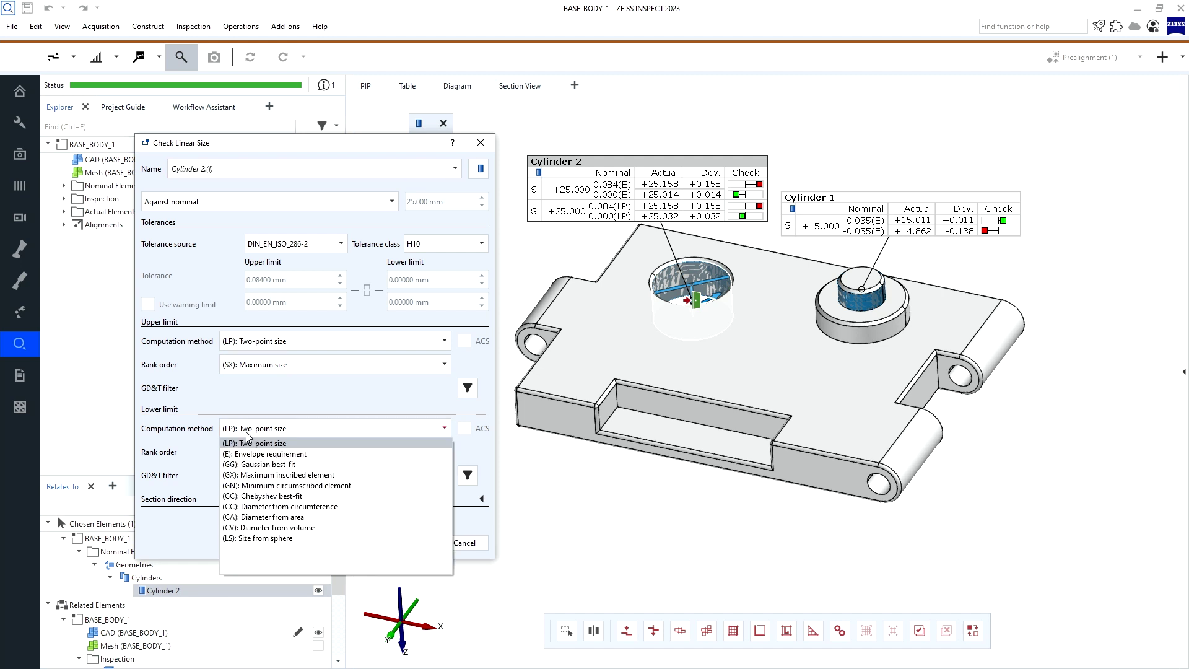
pyautogui.click(270, 476)
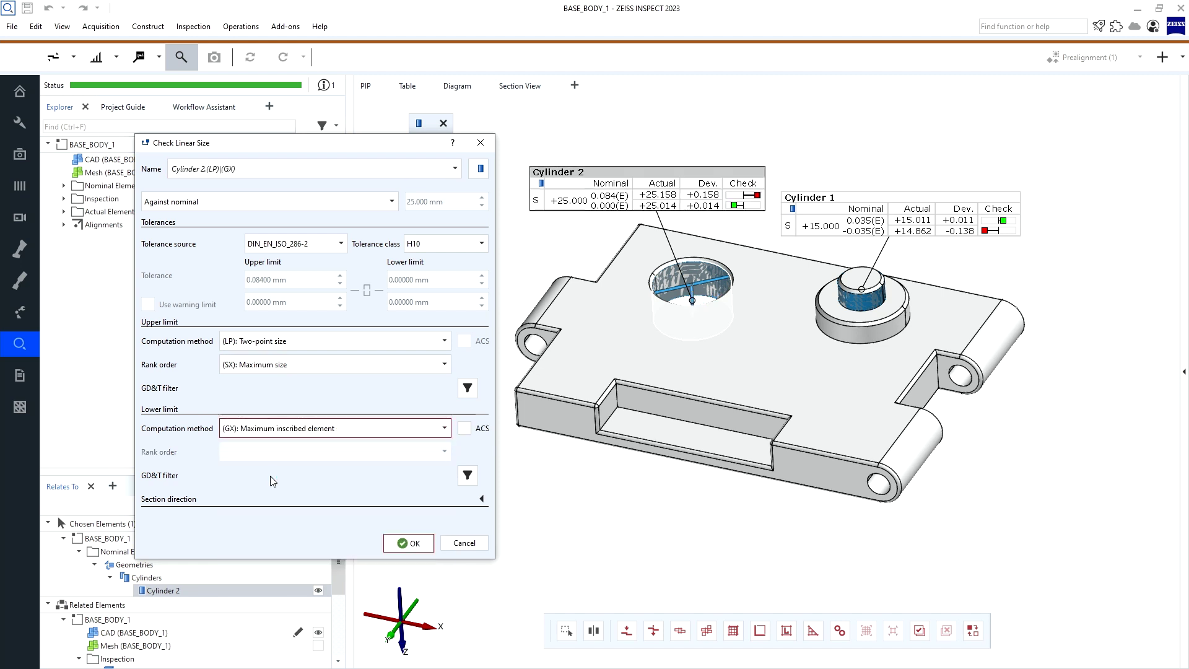
pyautogui.click(393, 546)
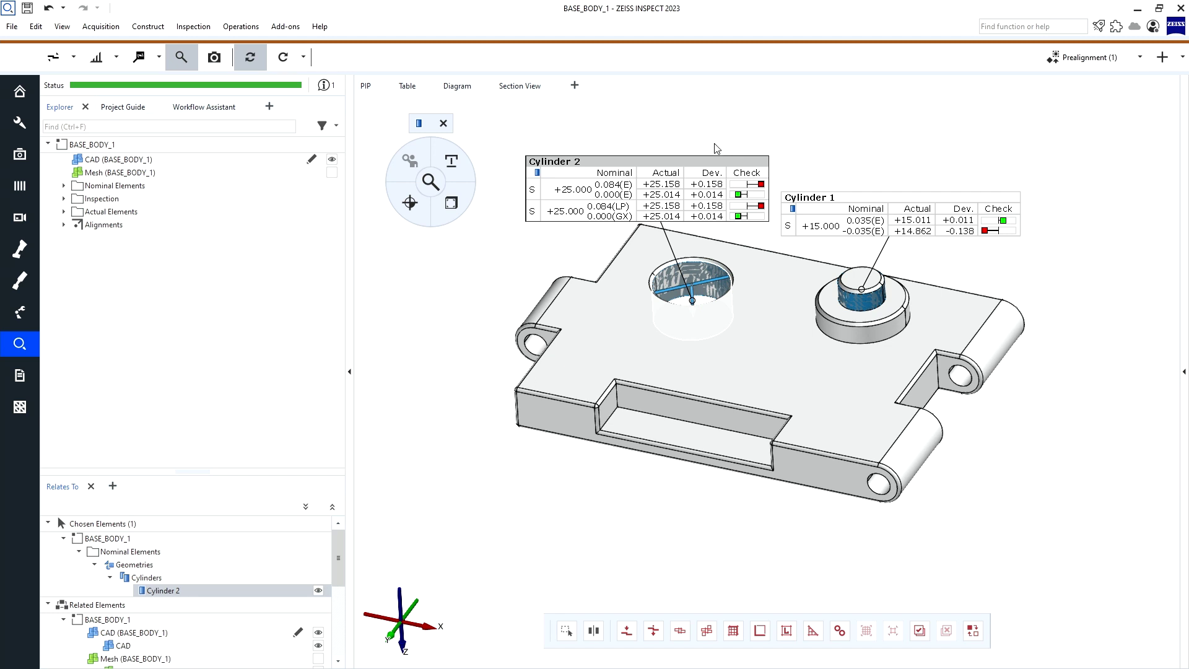